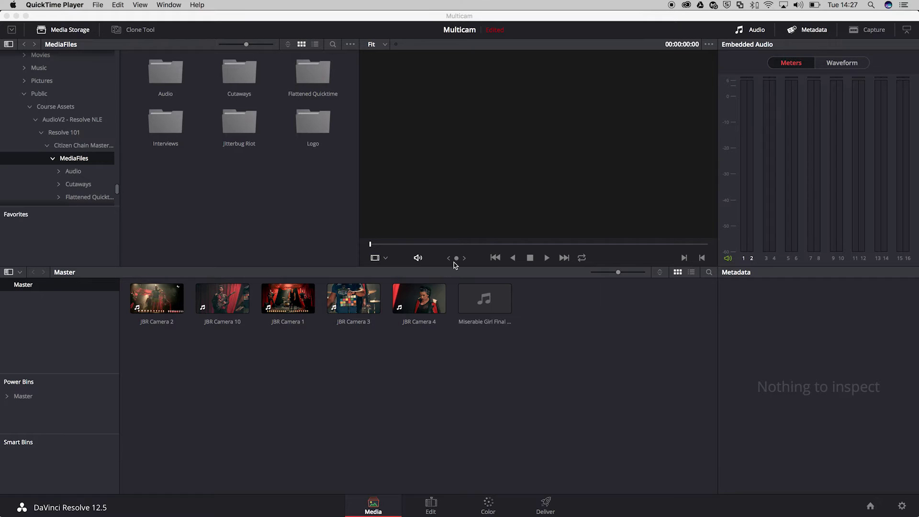
Step: Select the five JBR Camera clips and the Miserable Girl Final song, then open their context menu
click(315, 405)
drag(146, 344, 505, 306)
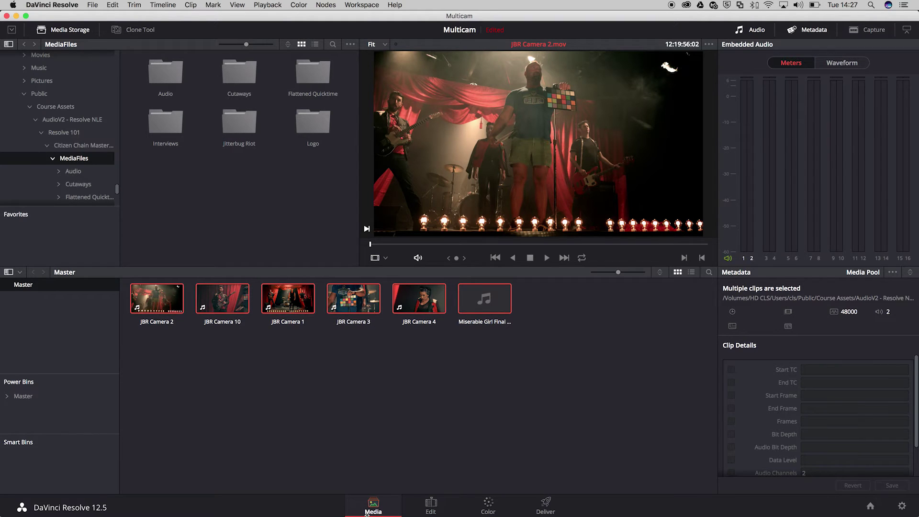
right_click(490, 295)
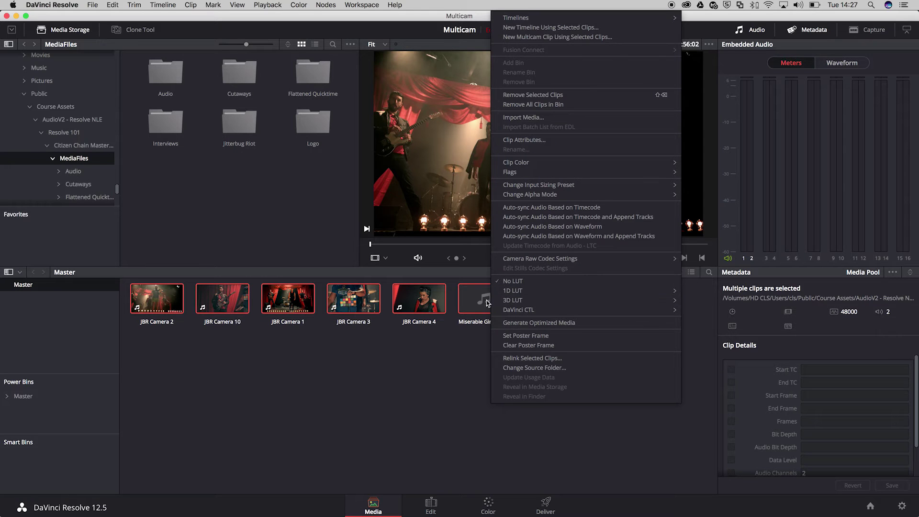
Step: Create a multicam clip named Multicam synced by Sound, leaving source clips in the Master bin
click(527, 37)
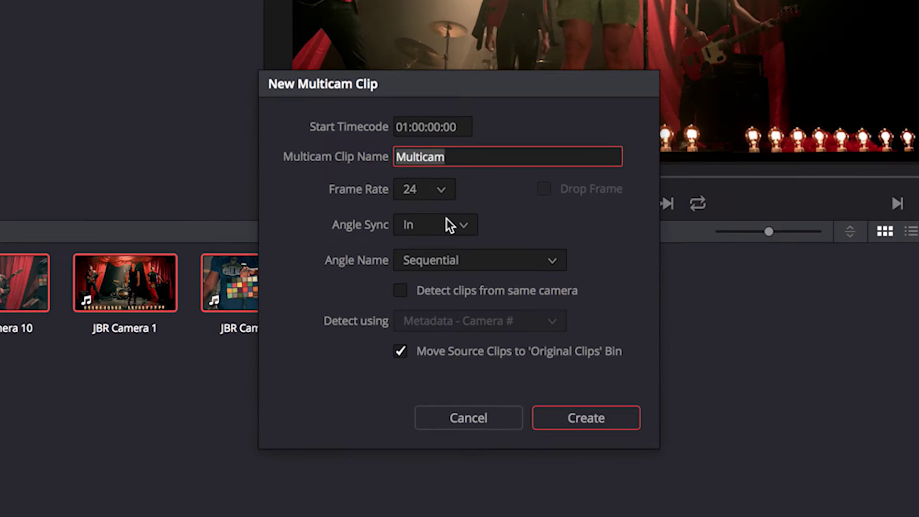
click(453, 269)
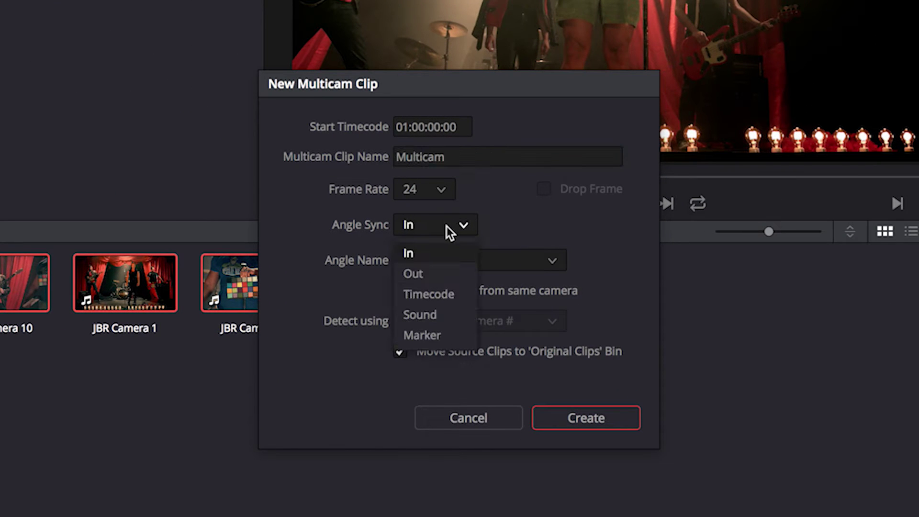
click(421, 317)
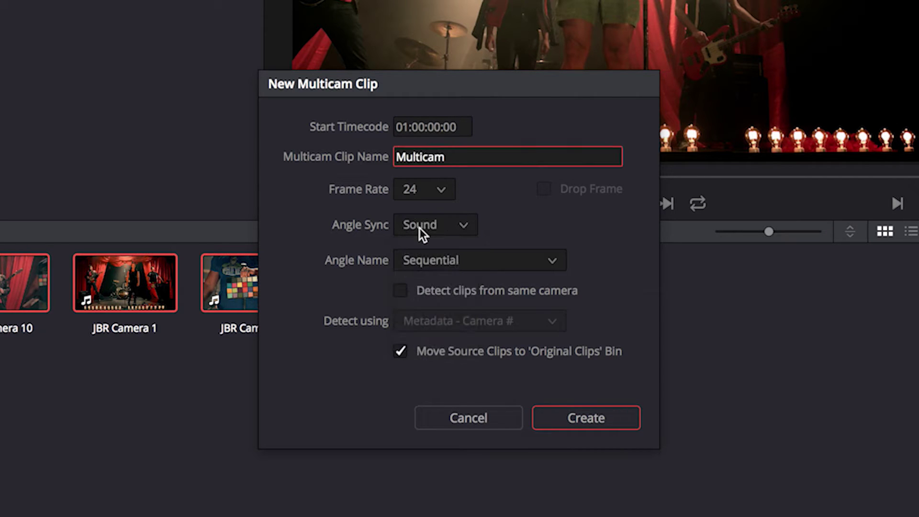
click(401, 353)
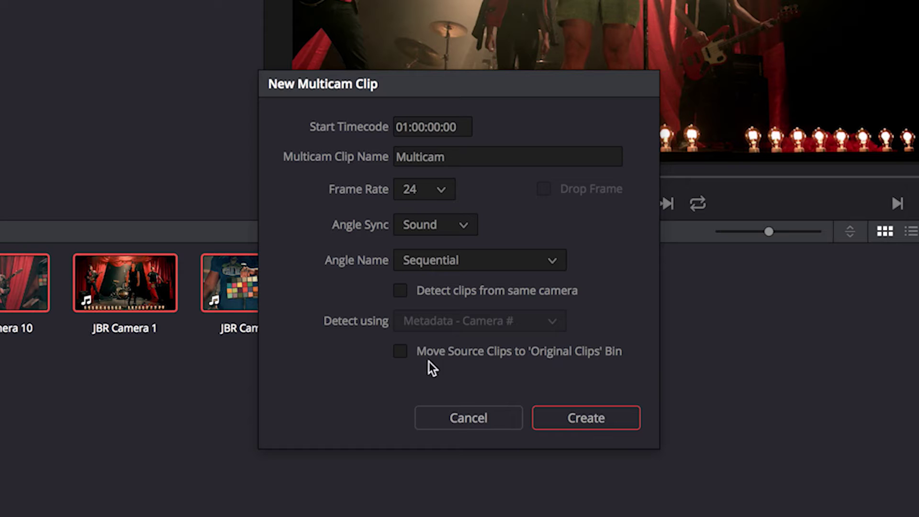
click(566, 418)
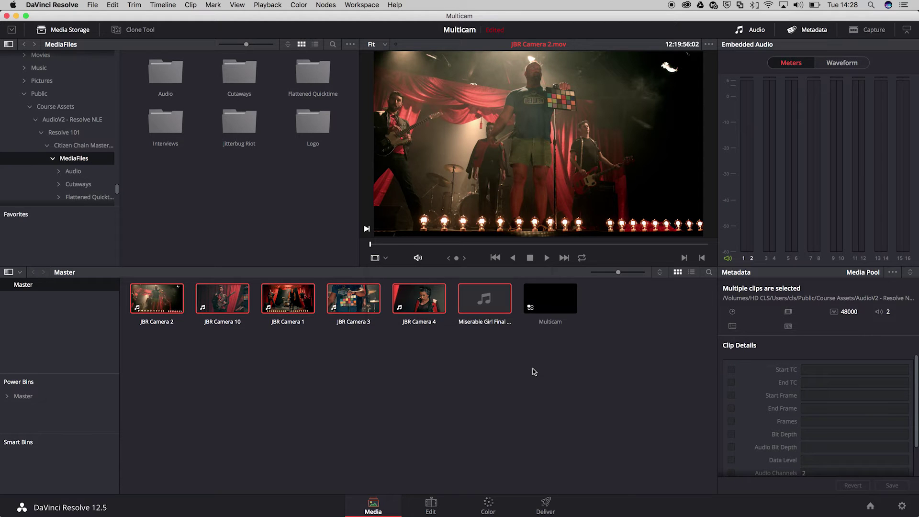
Step: Preview Angles 2 and 4 of the Multicam clip, return to Angle 1, then go to the Edit page
click(550, 300)
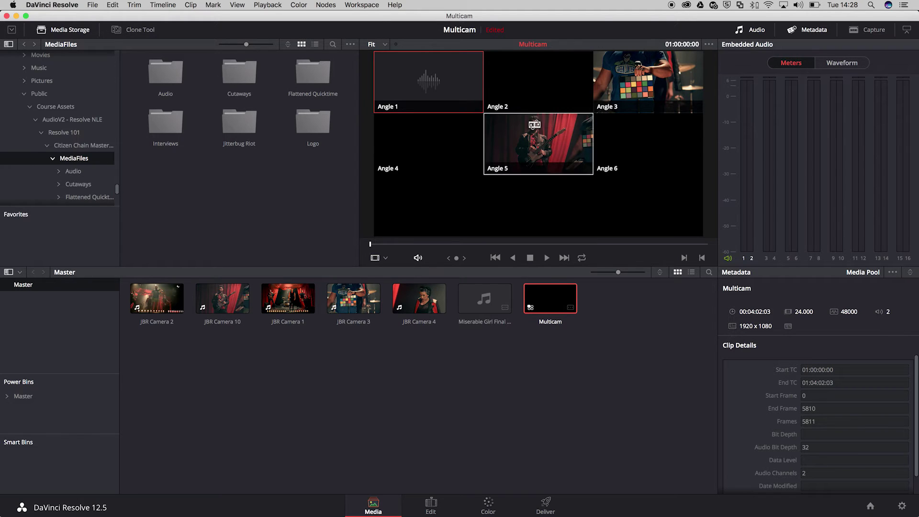
click(535, 104)
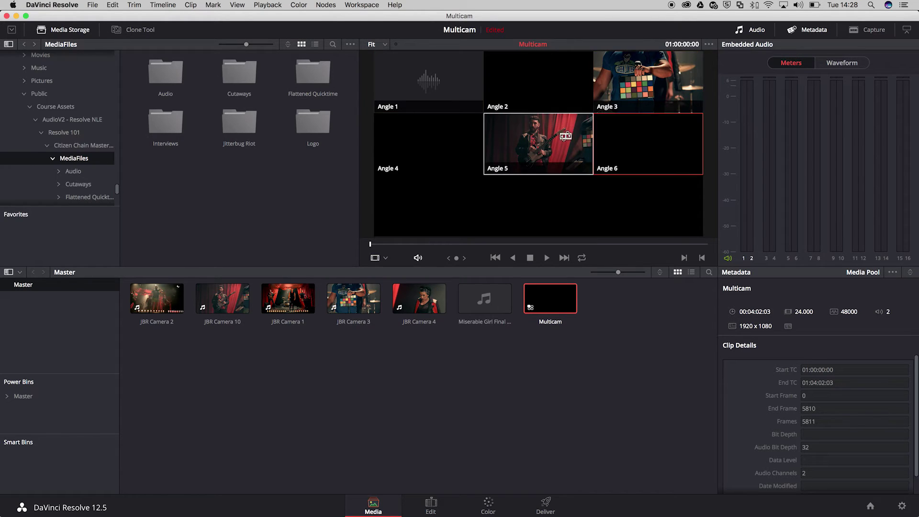
click(446, 148)
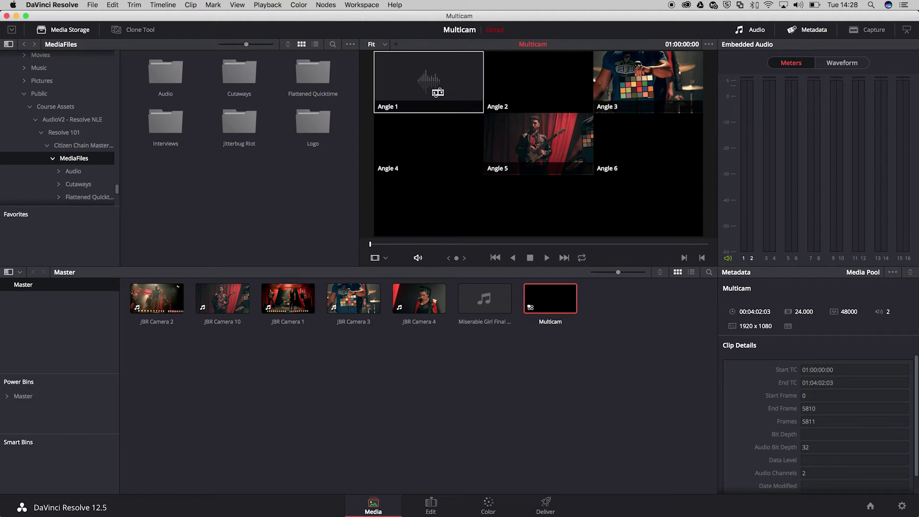
click(437, 92)
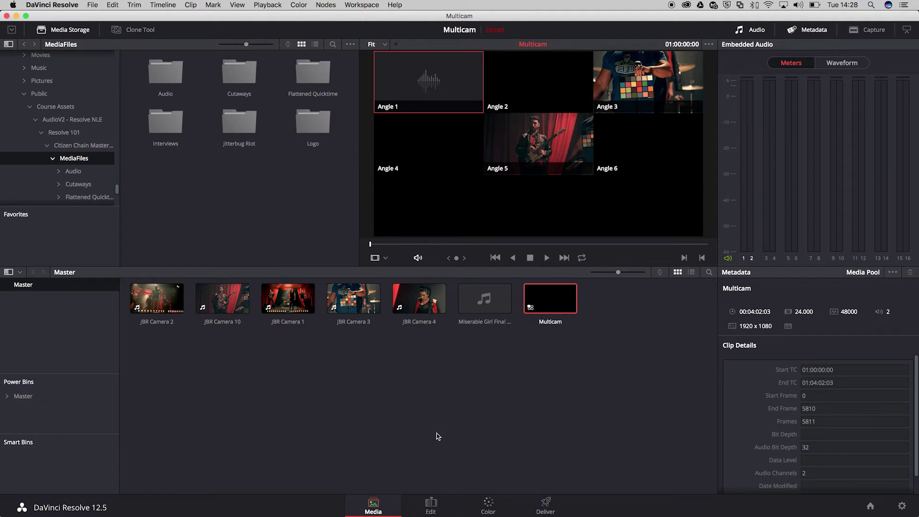
click(430, 503)
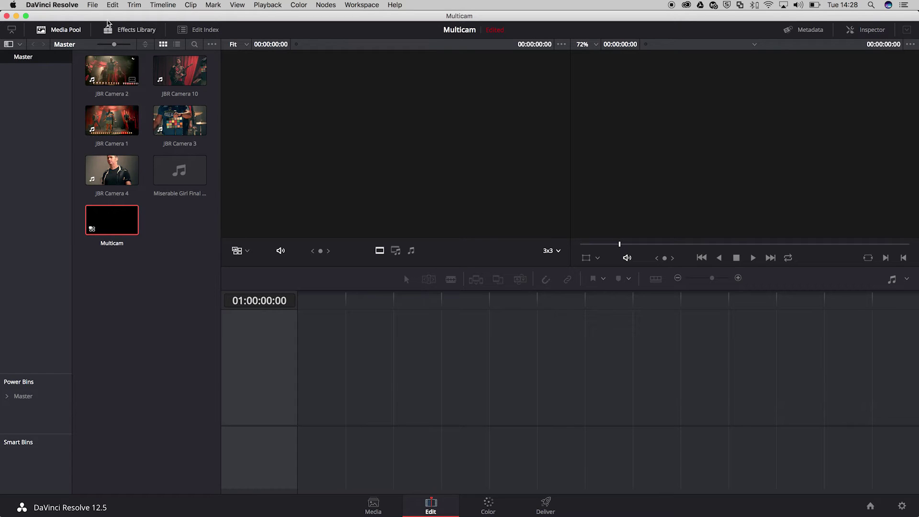
Step: Create a new timeline named 'Multicam Edit tutorial'
click(92, 5)
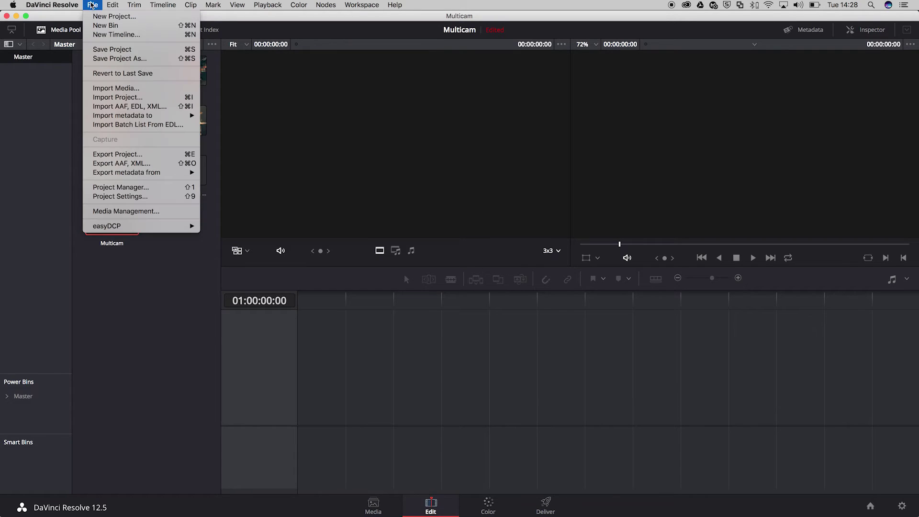
click(95, 37)
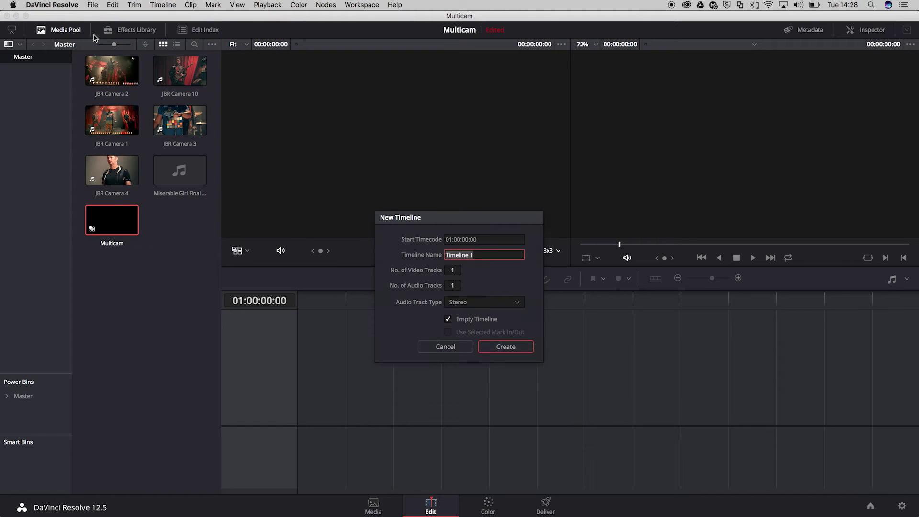
text(Multicam Edit tutorial)
click(524, 346)
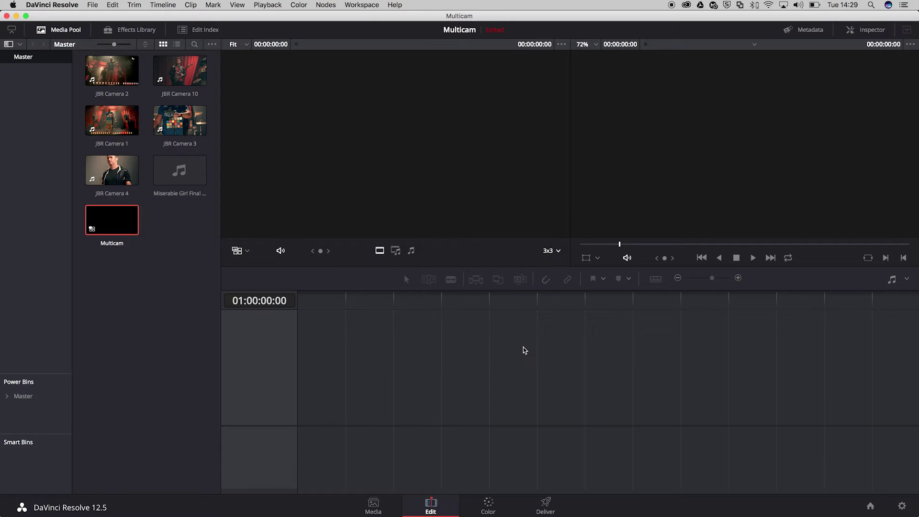
Step: Place the Multicam clip on Video 1 and Audio 1 of the new timeline
click(117, 225)
drag(107, 229, 295, 405)
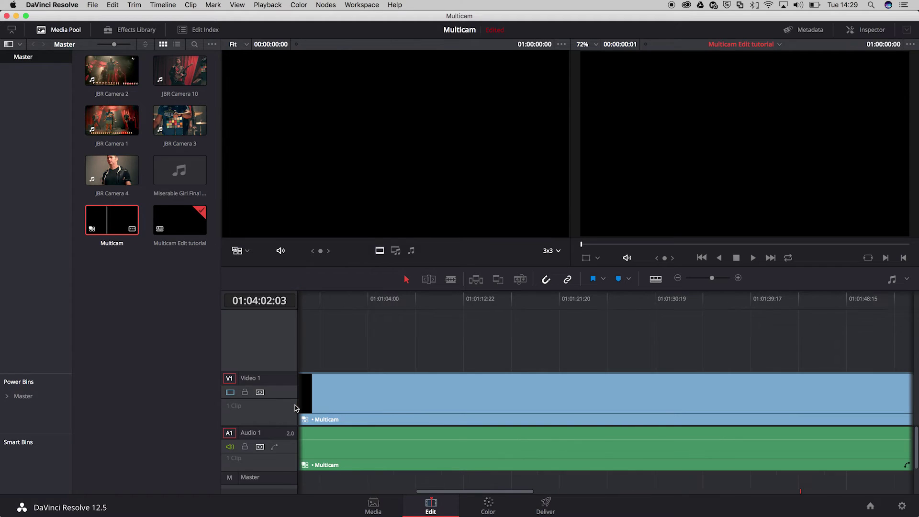
scroll(387, 420, left, 10)
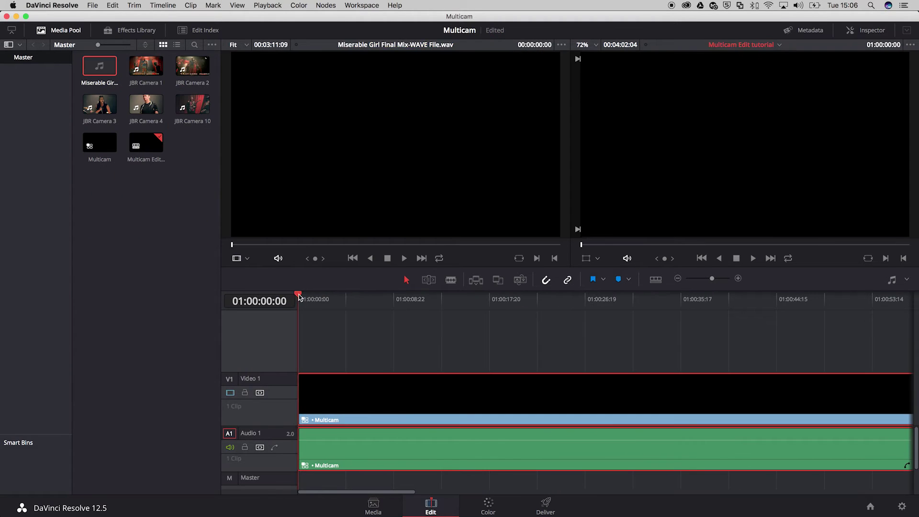
Step: Switch the source viewer to Multicam mode and scrub to 01:00:11:18 to show all six angles
drag(303, 301, 285, 301)
click(246, 259)
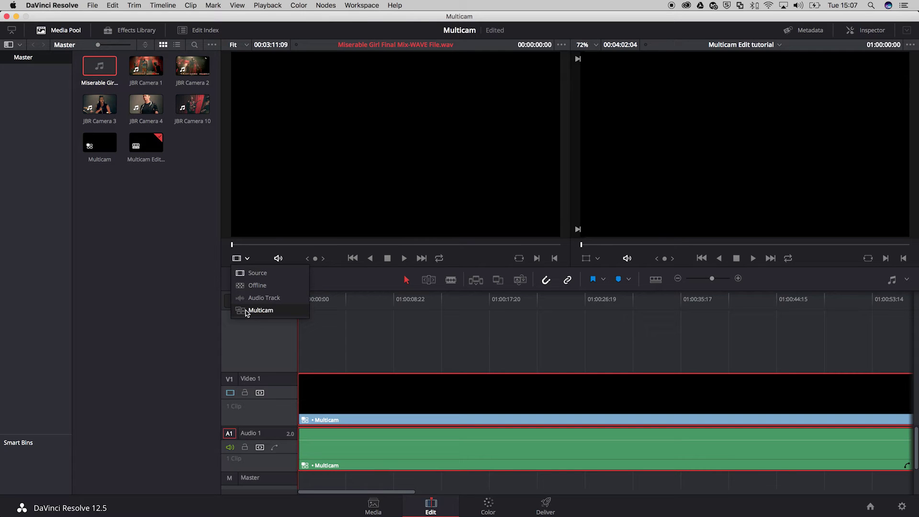
click(246, 311)
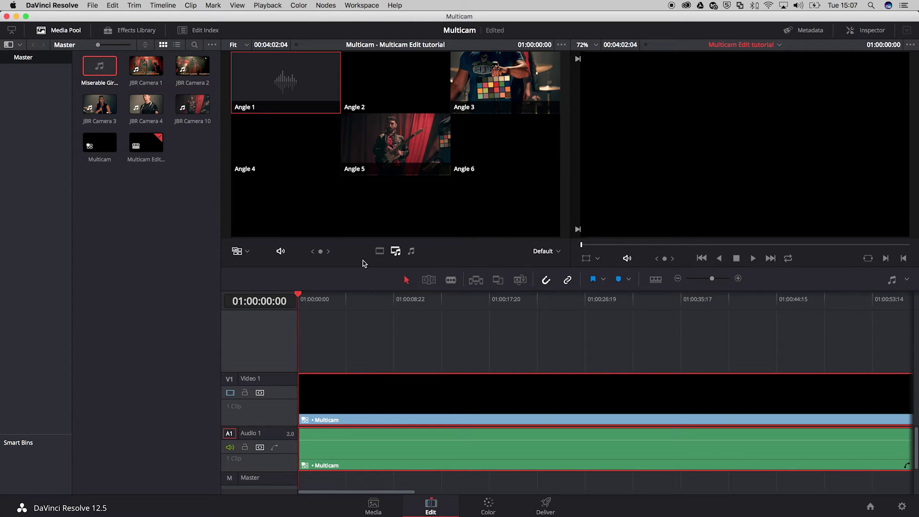
drag(300, 295, 425, 297)
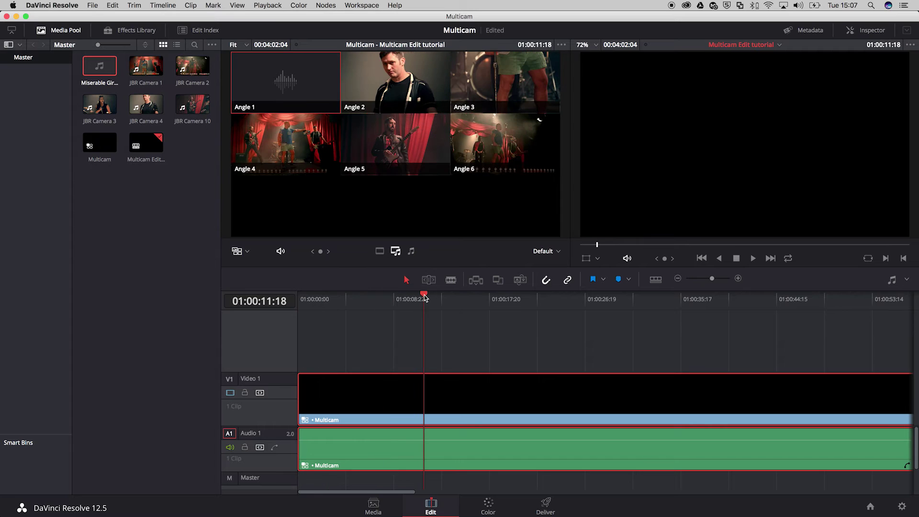
Step: Set angle switching to video only, then scrub the playhead to about 01:00:17:09
click(411, 251)
click(380, 251)
drag(424, 297, 740, 316)
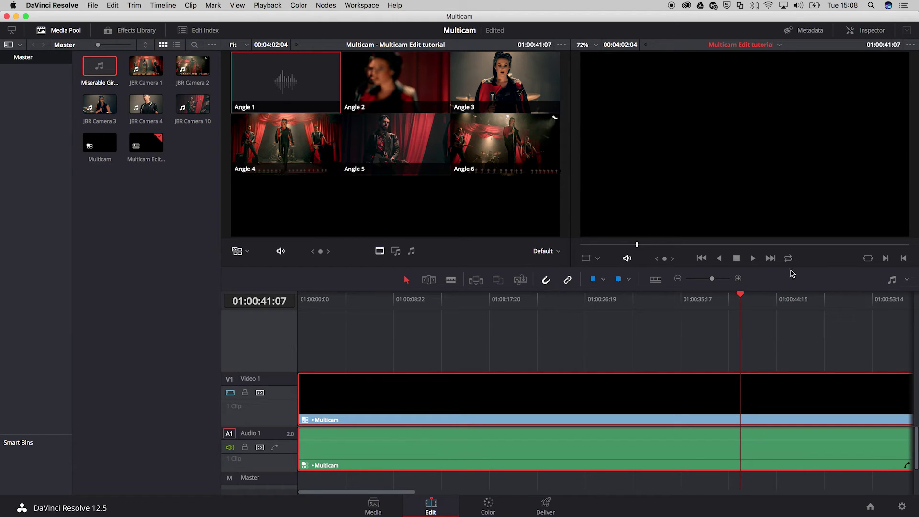
Step: Play the timeline and live-cut to Angles 2, 4, 6 and 3, then stop and scrub back
click(754, 258)
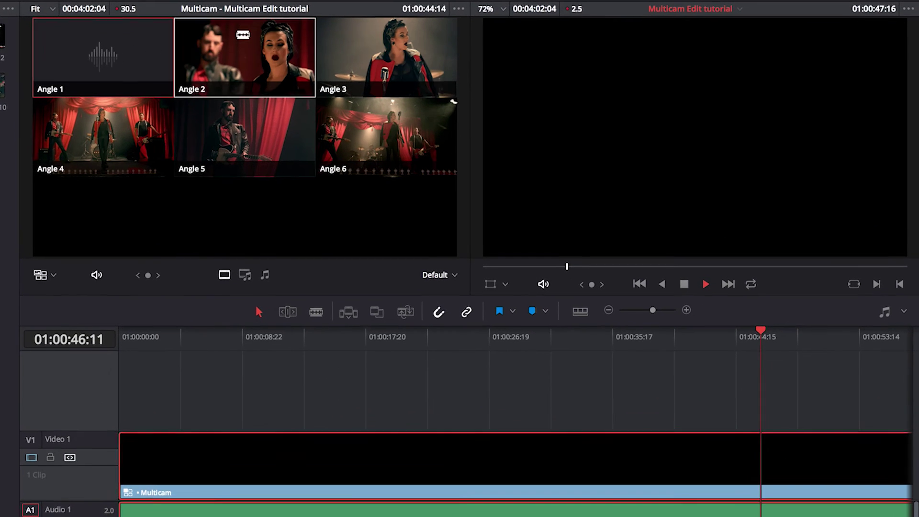
click(242, 35)
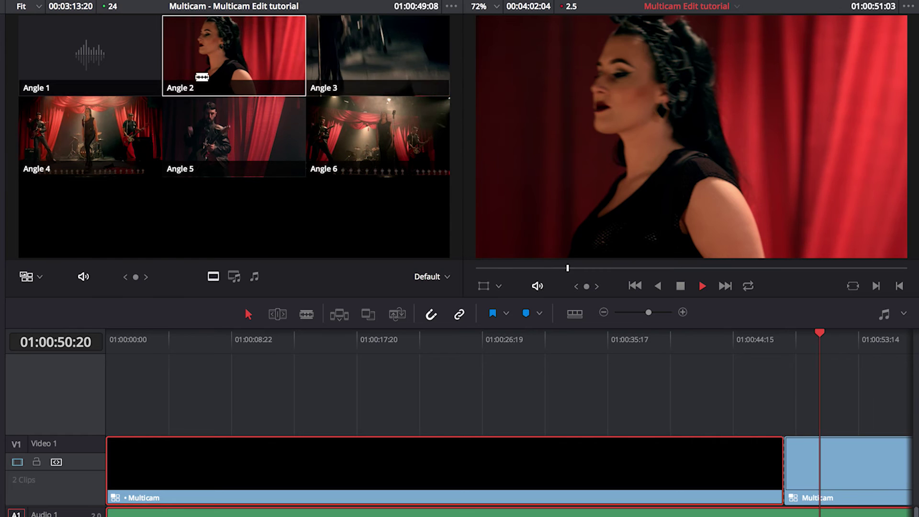
click(121, 134)
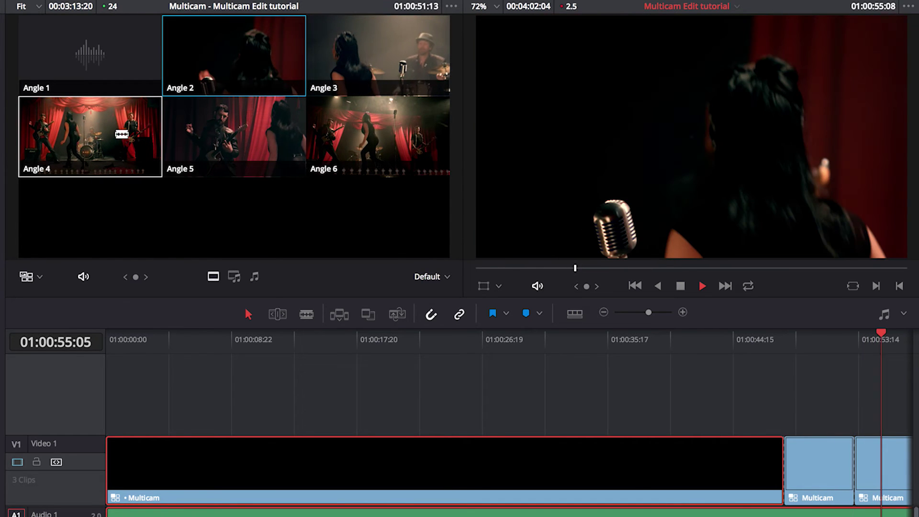
click(130, 134)
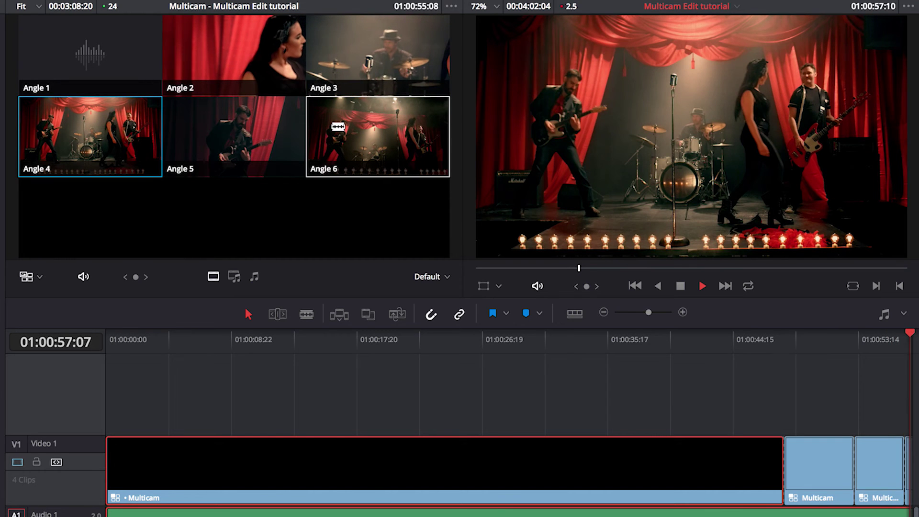
click(338, 127)
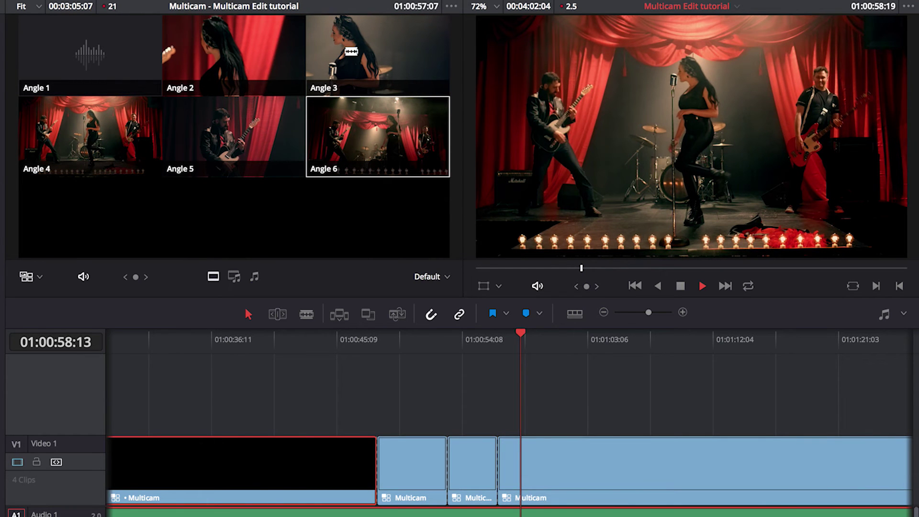
click(352, 44)
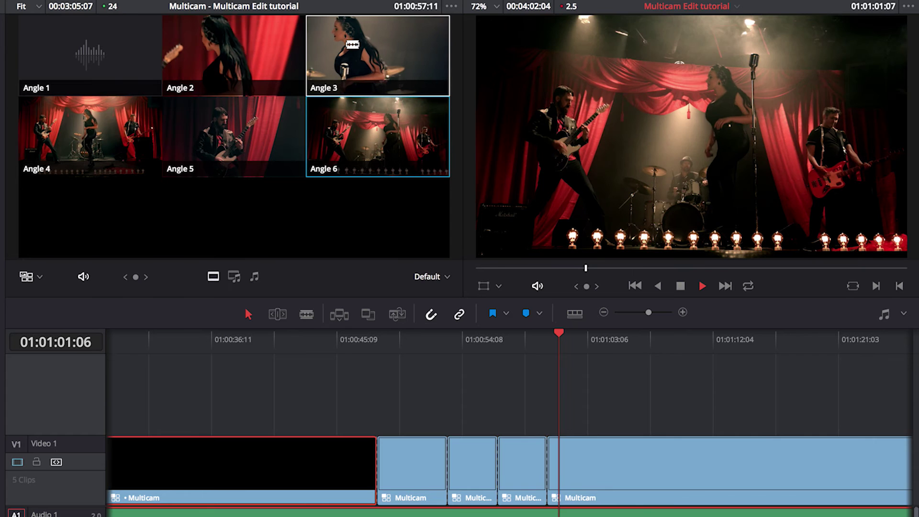
click(680, 286)
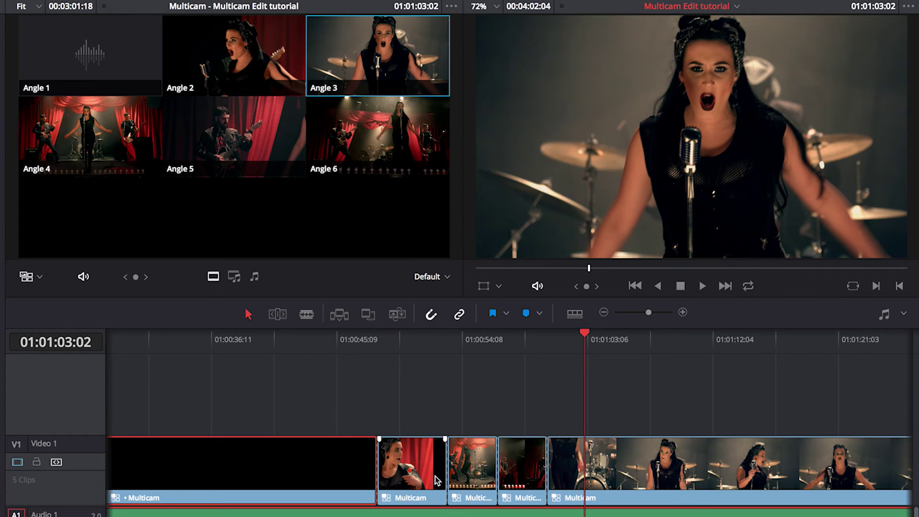
drag(441, 349, 578, 349)
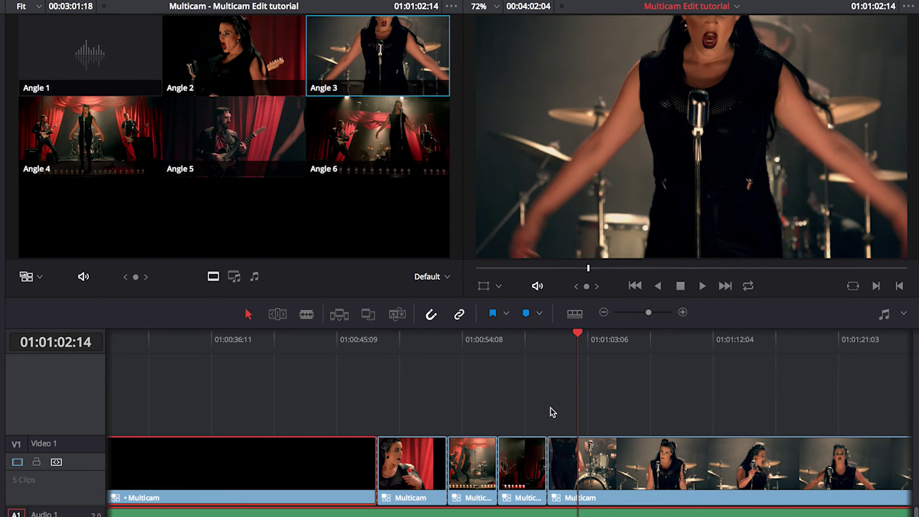
Step: Delete the fourth multicam clip and extend the third clip's end into the gap
click(530, 465)
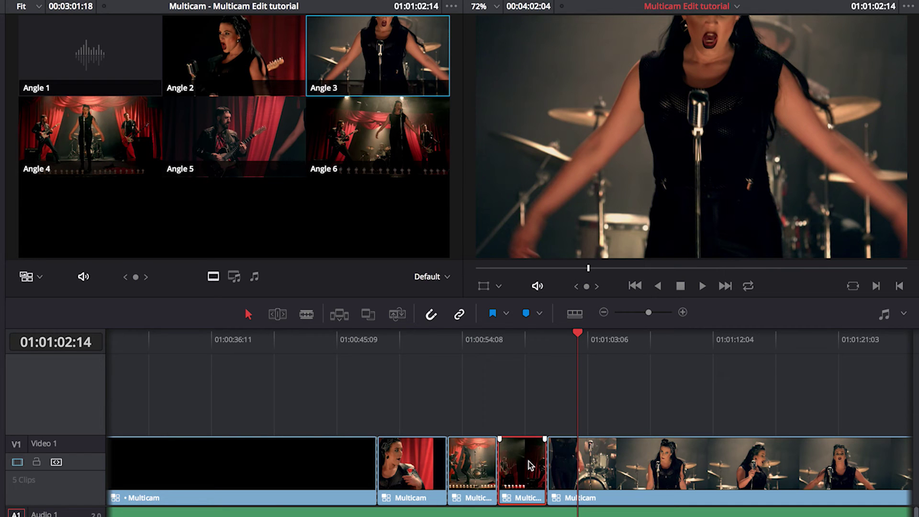
key(BackSpace)
click(496, 462)
drag(496, 462, 547, 459)
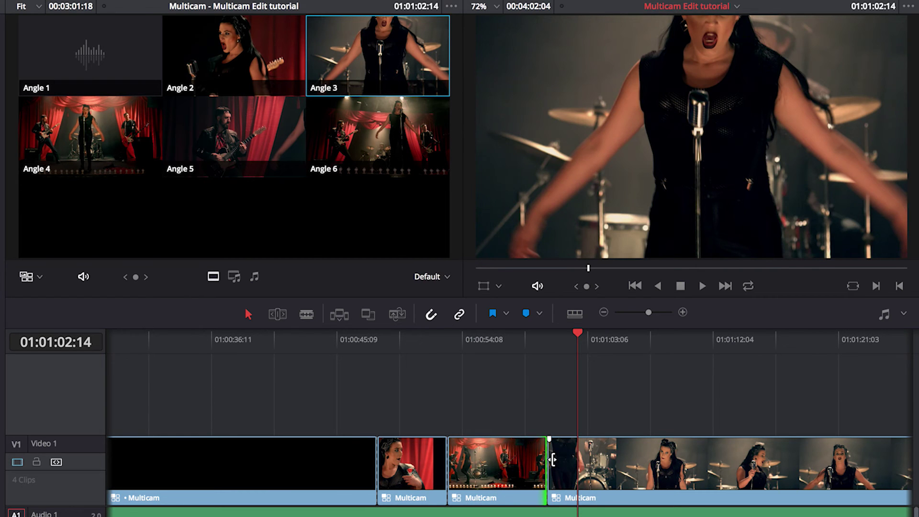
Step: Undo both edits and resume playback from 01:00:50:06
key(ctrl+z)
key(ctrl+v)
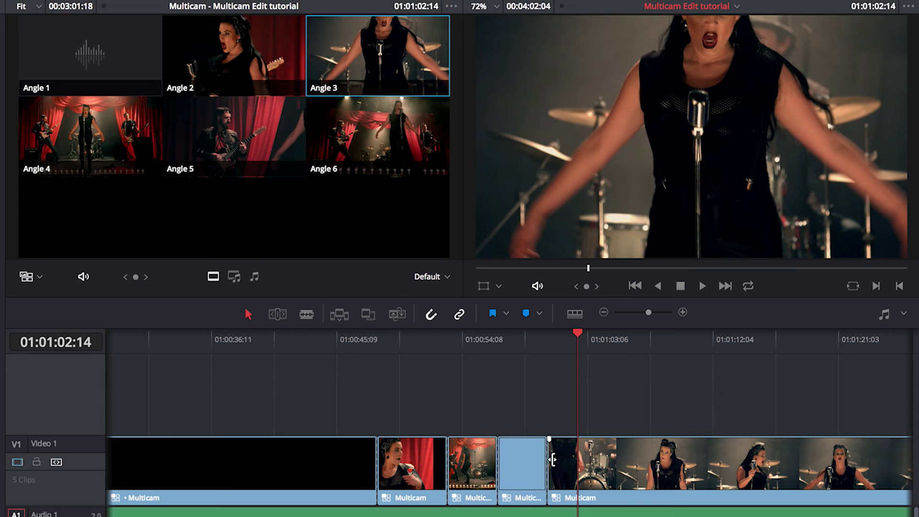
click(409, 340)
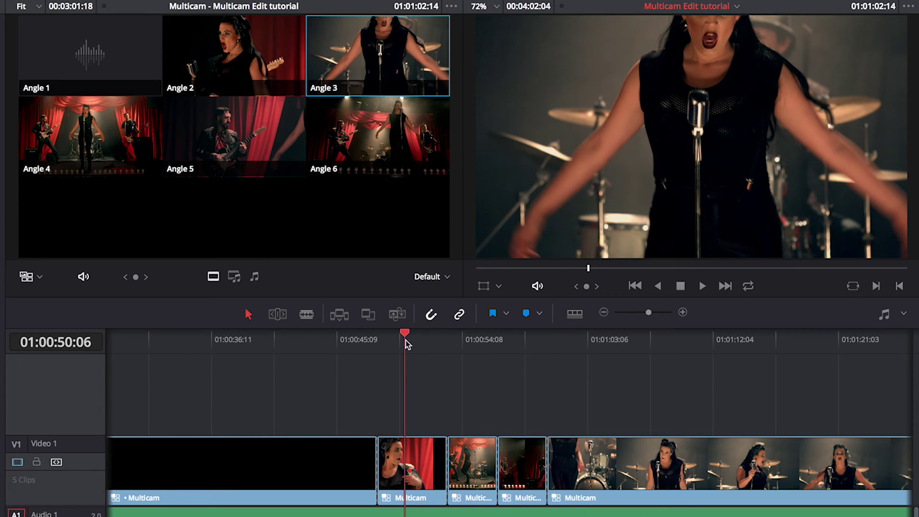
click(701, 286)
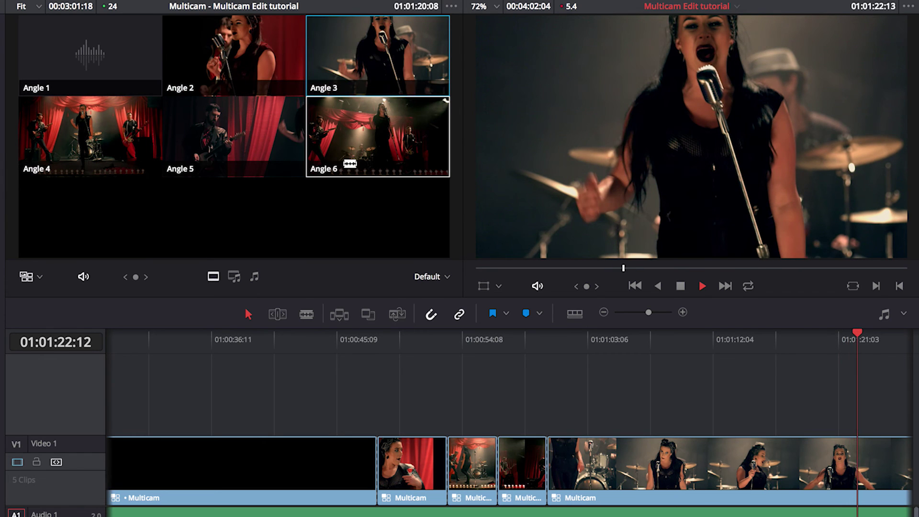
Step: During playback, cut through Angles 4, 6, 2, 4, 2 and 5, then stop playback
click(350, 164)
click(139, 127)
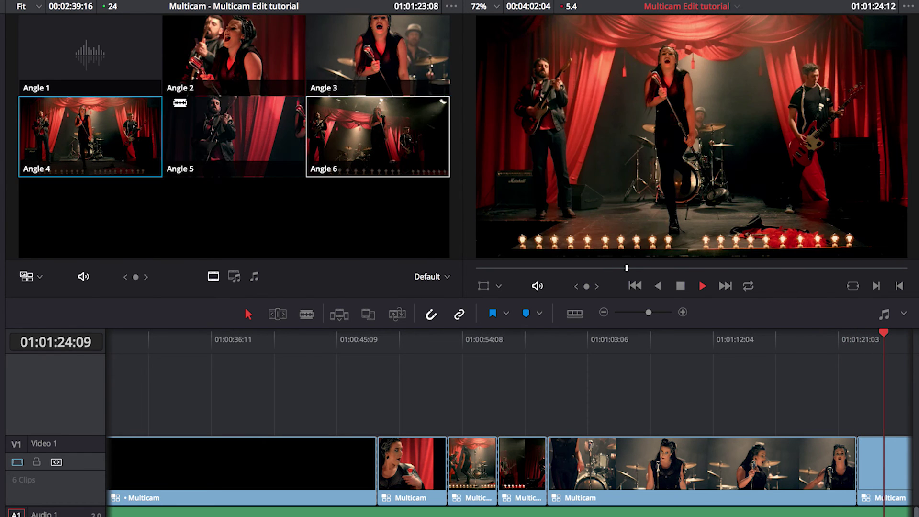
click(127, 146)
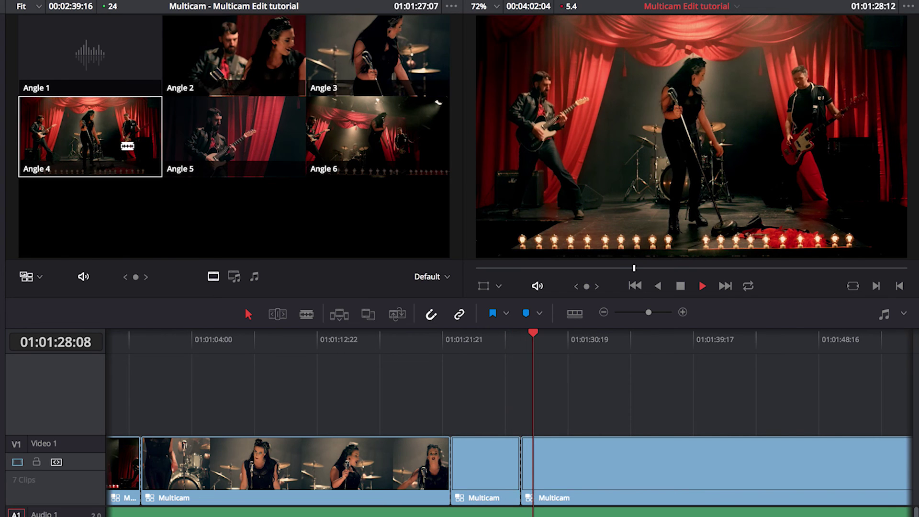
key(6)
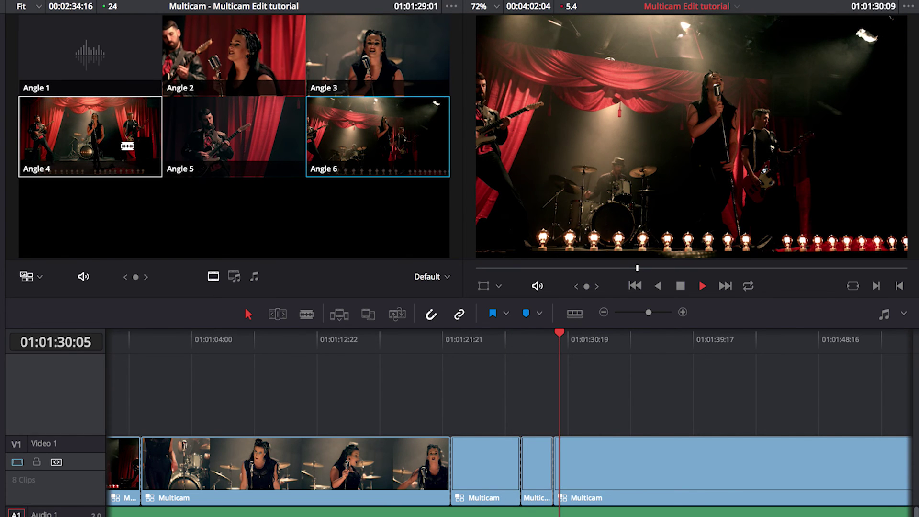
key(2)
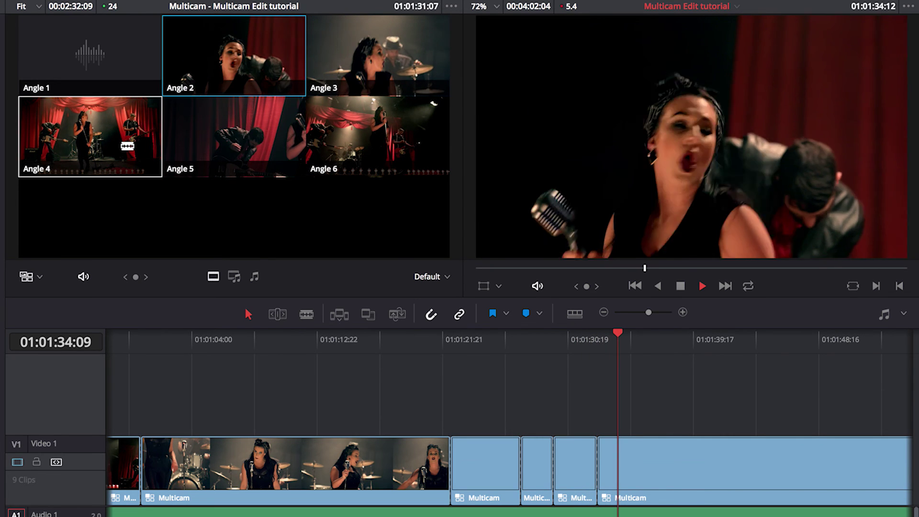
click(127, 146)
key(2)
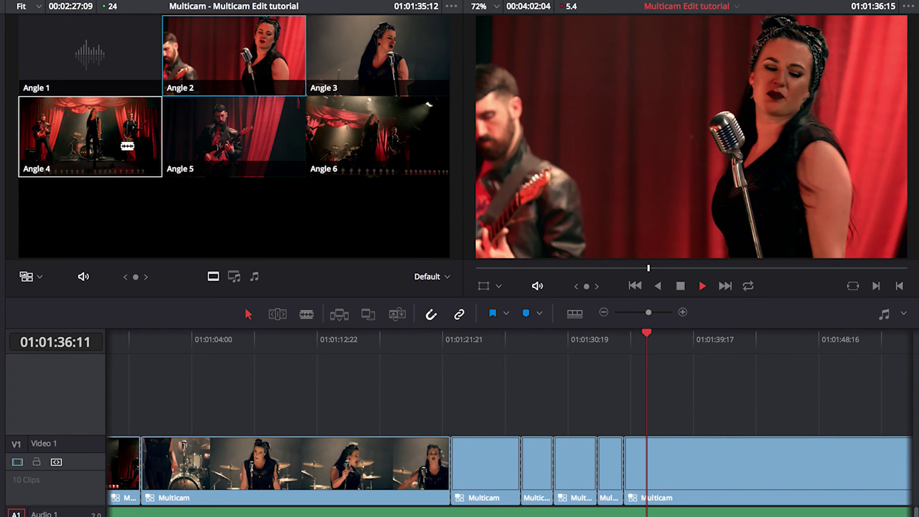
key(5)
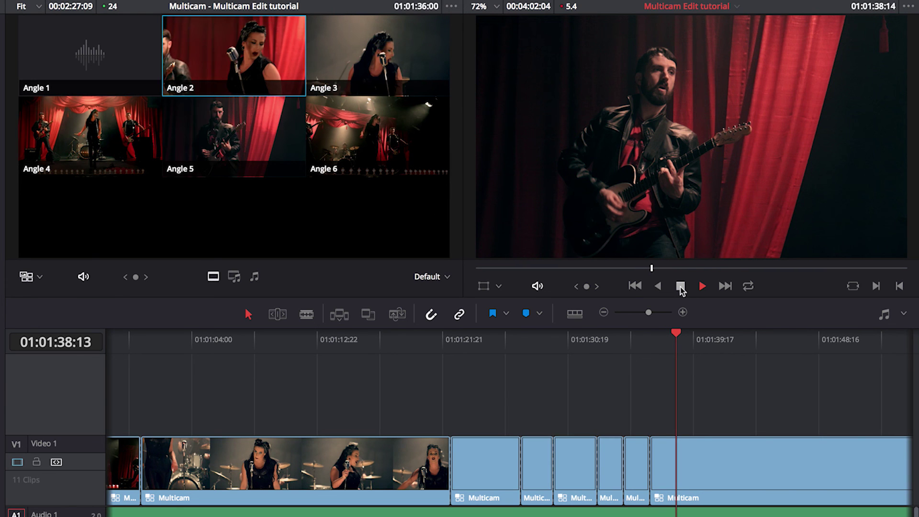
click(680, 286)
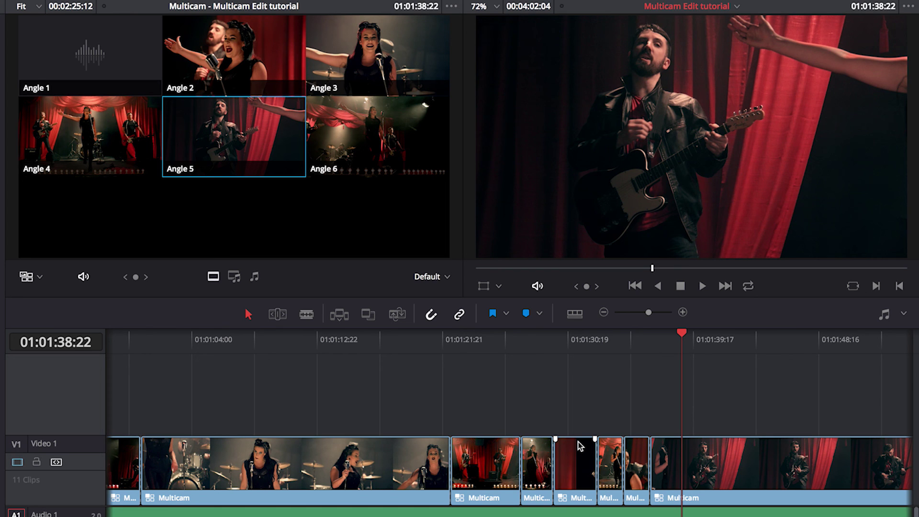
Step: Select all timeline clips and flatten them into 10 ordinary JBR Camera clips
key(ctrl+a)
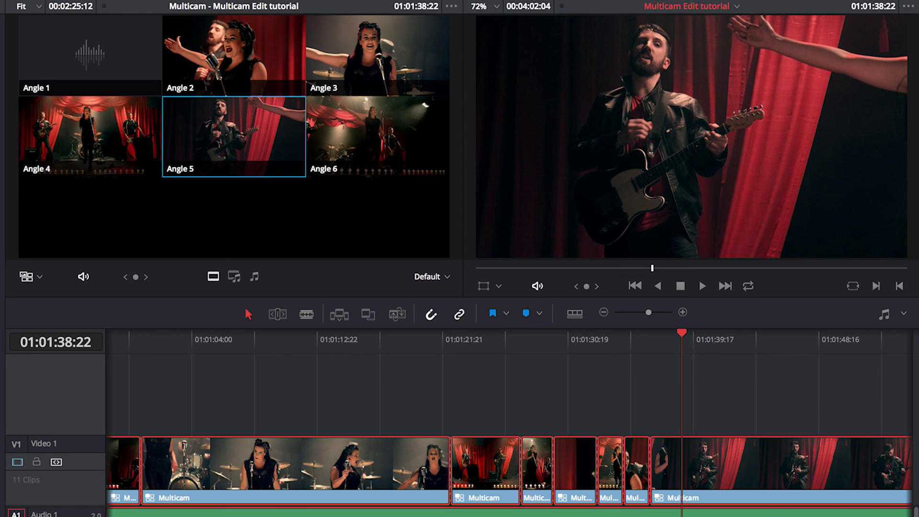
right_click(320, 488)
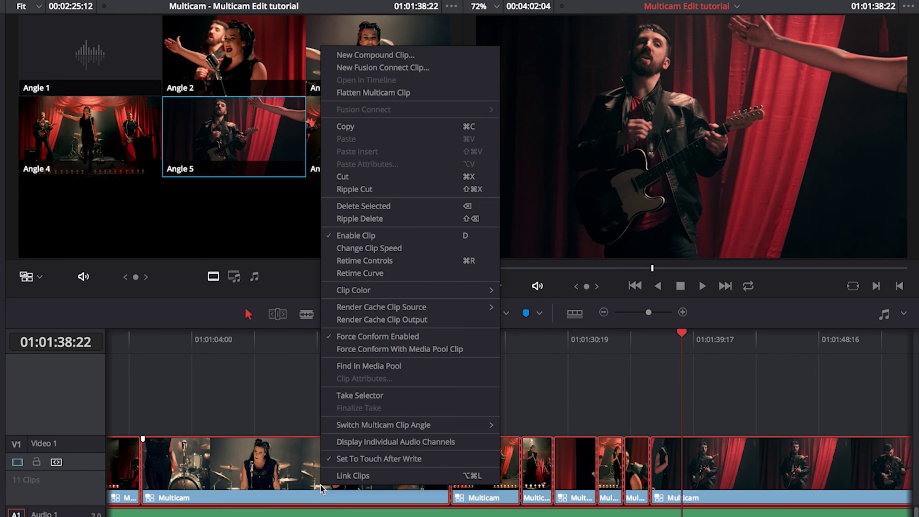
click(366, 93)
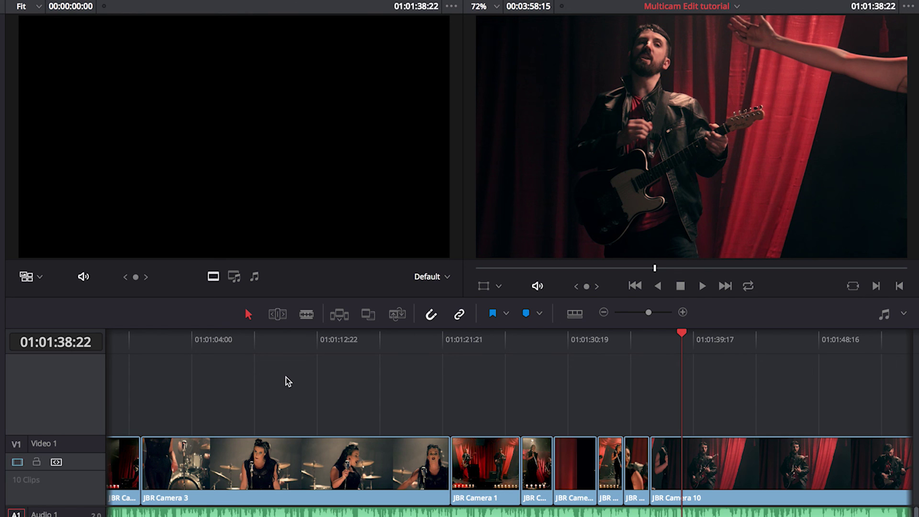
scroll(286, 379, left, 10)
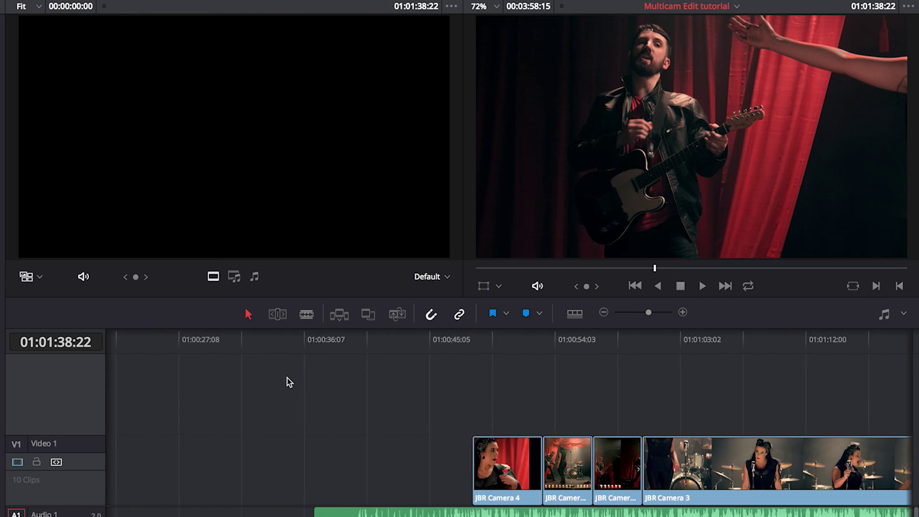
scroll(288, 382, right, 3)
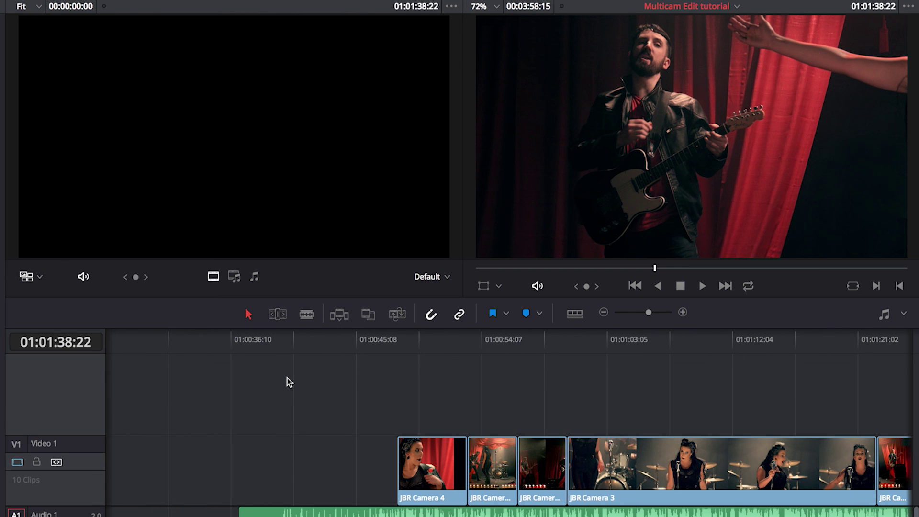